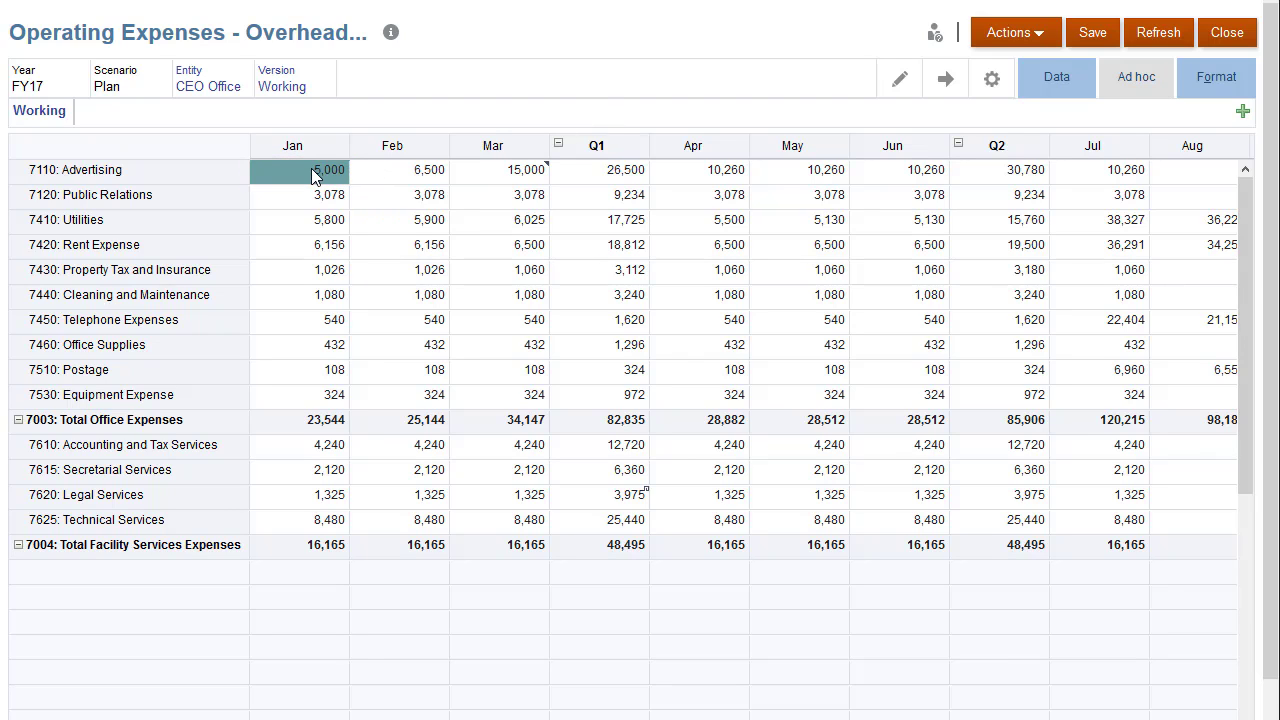
In the supporting detail for January Advertising, add a child item Newspaper under Print with a January value of 1000.
click(1050, 90)
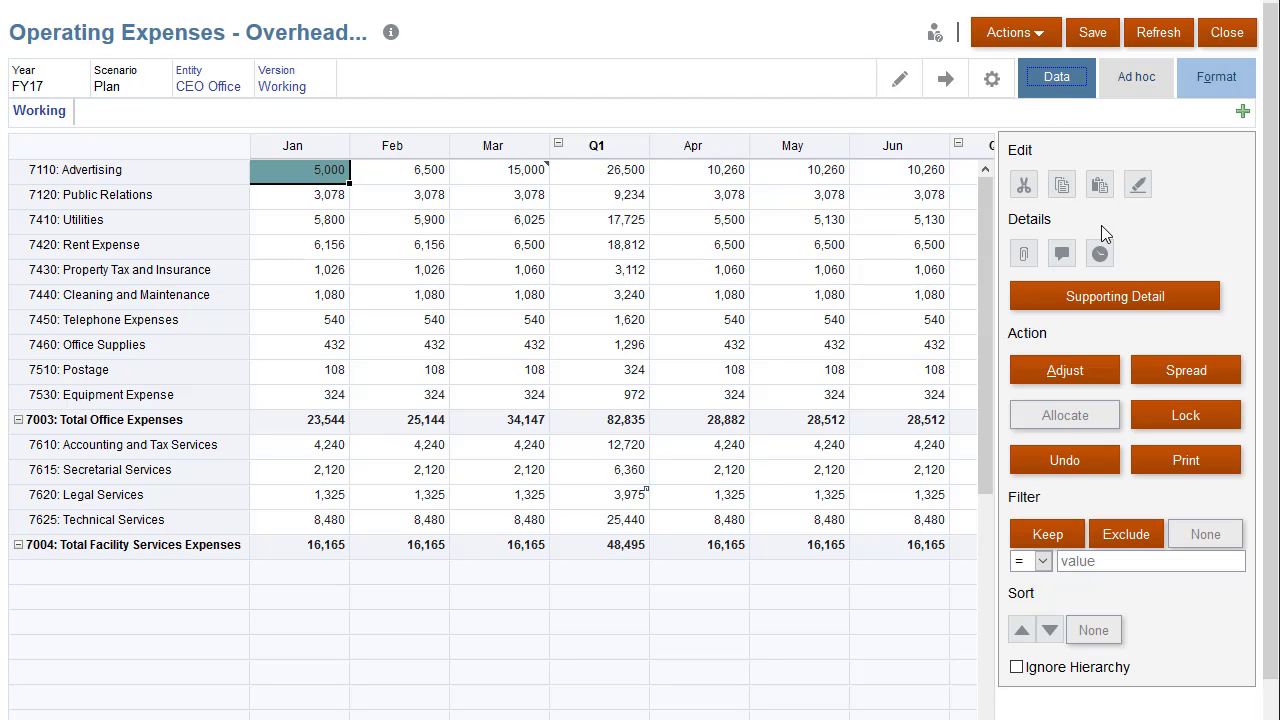
click(1132, 298)
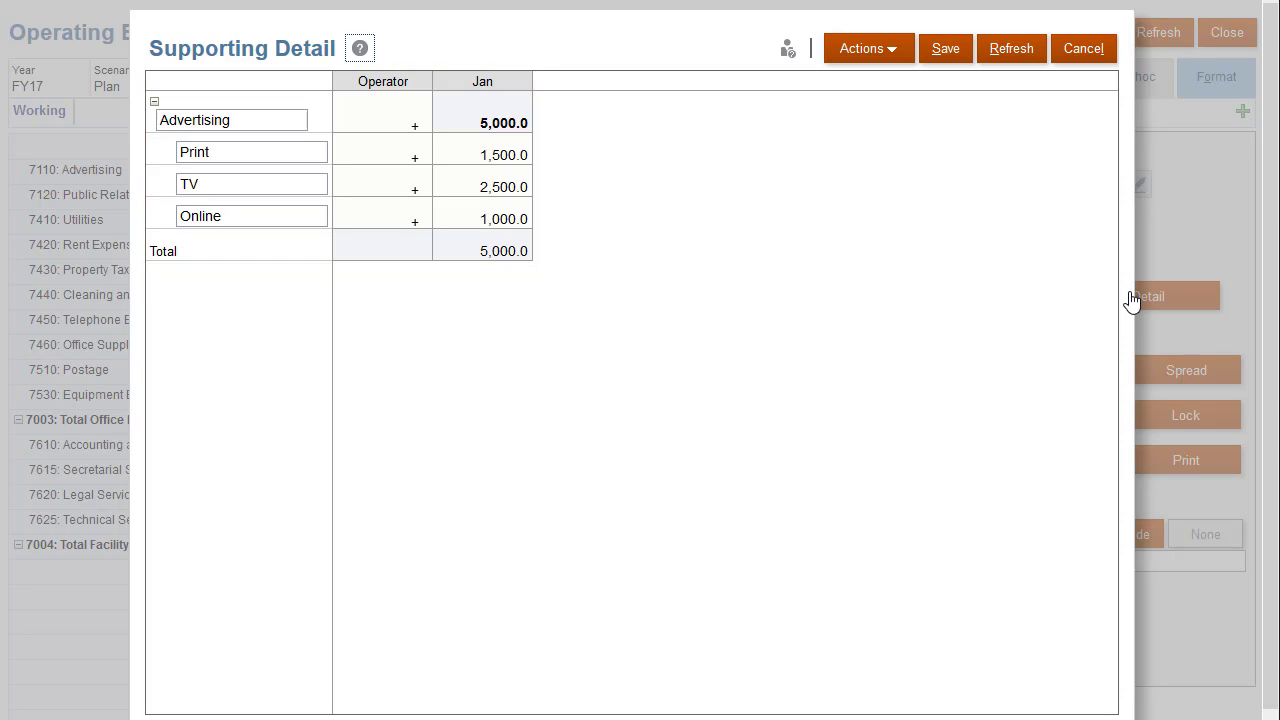
click(274, 160)
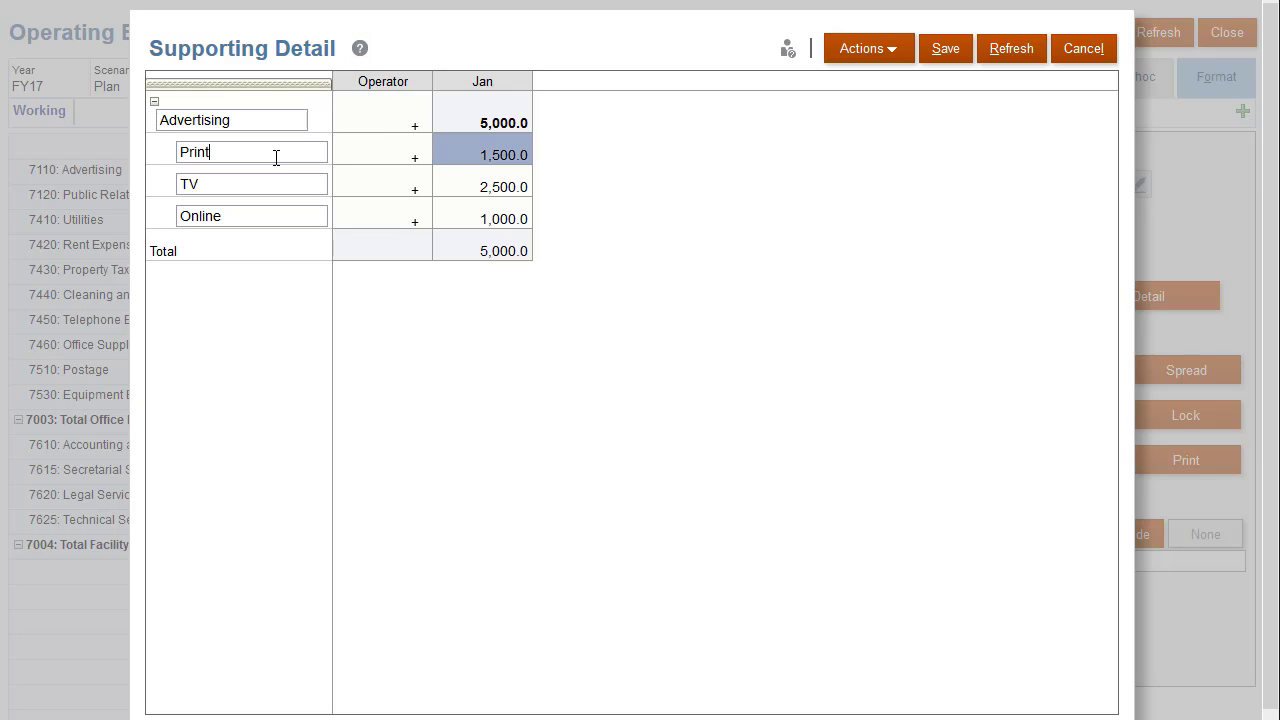
click(895, 60)
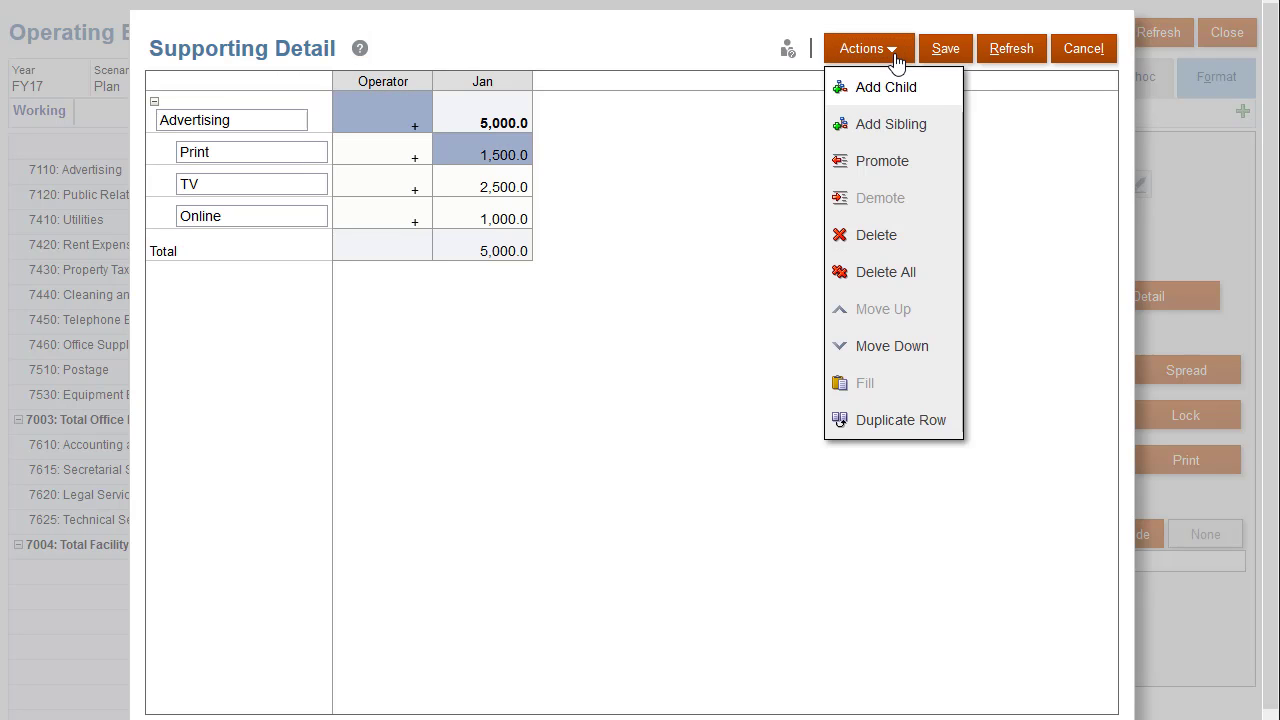
click(936, 92)
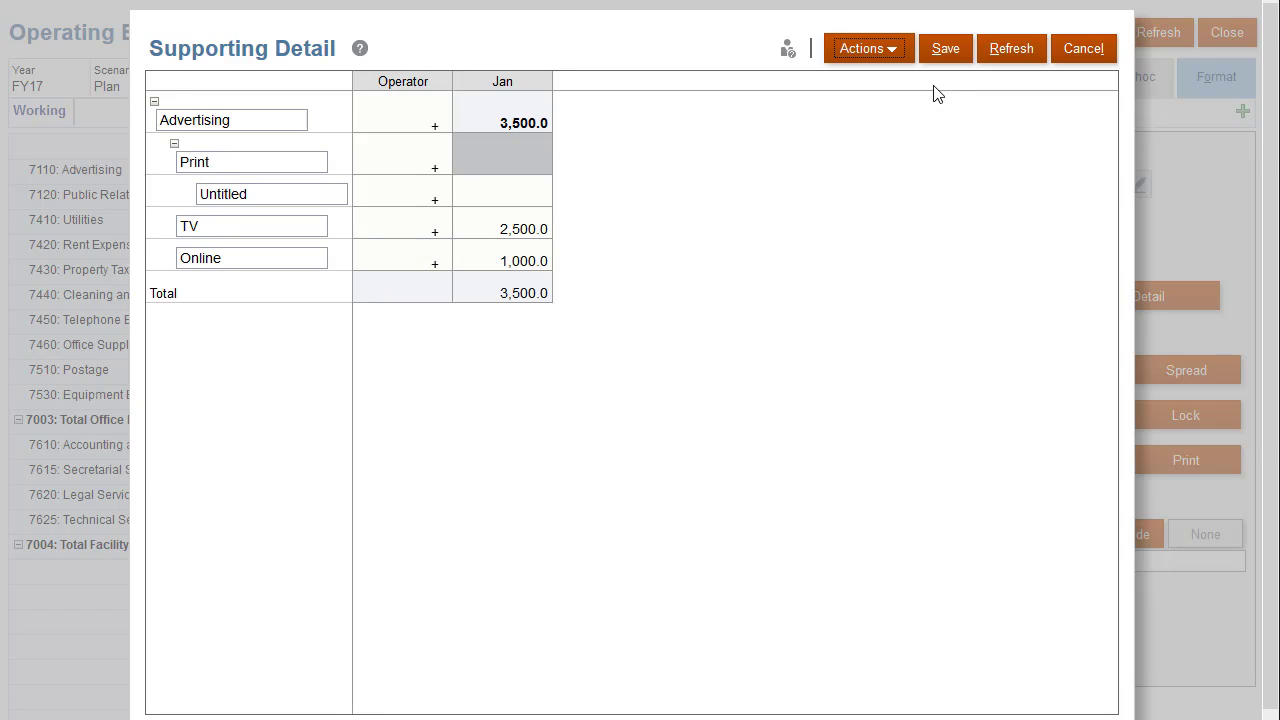
double_click(231, 194)
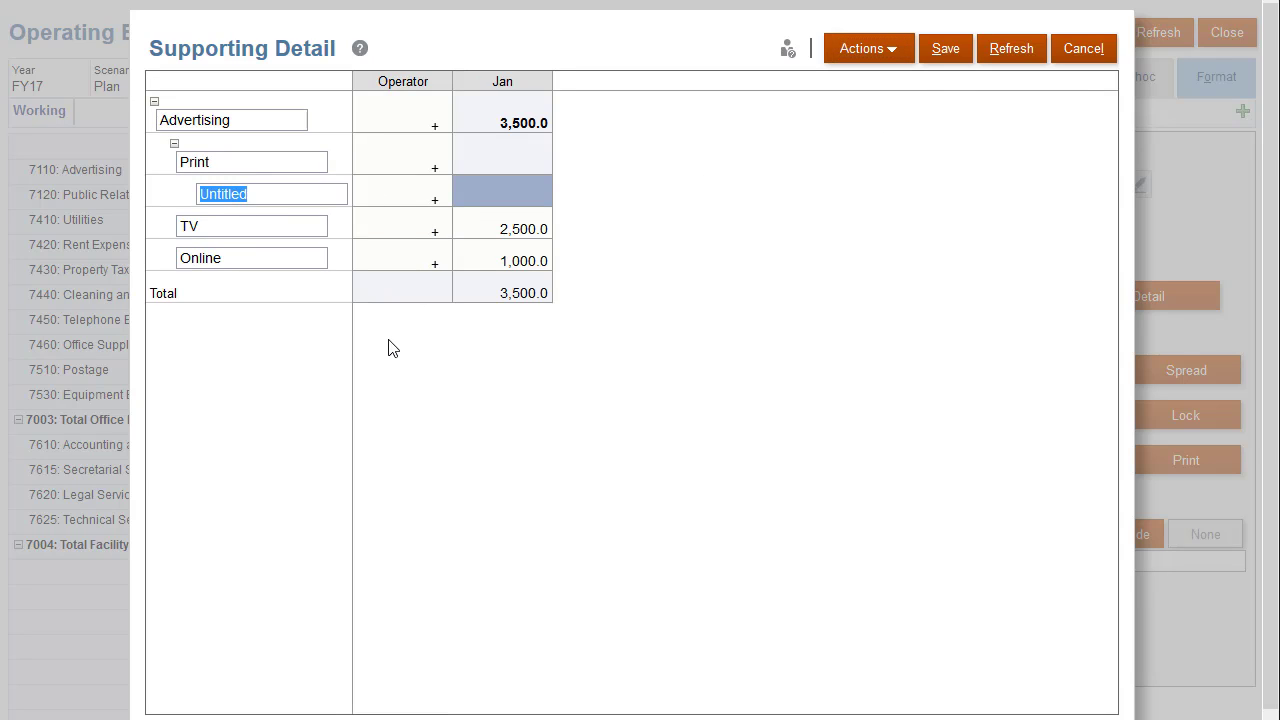
text(Newspaper)
click(489, 191)
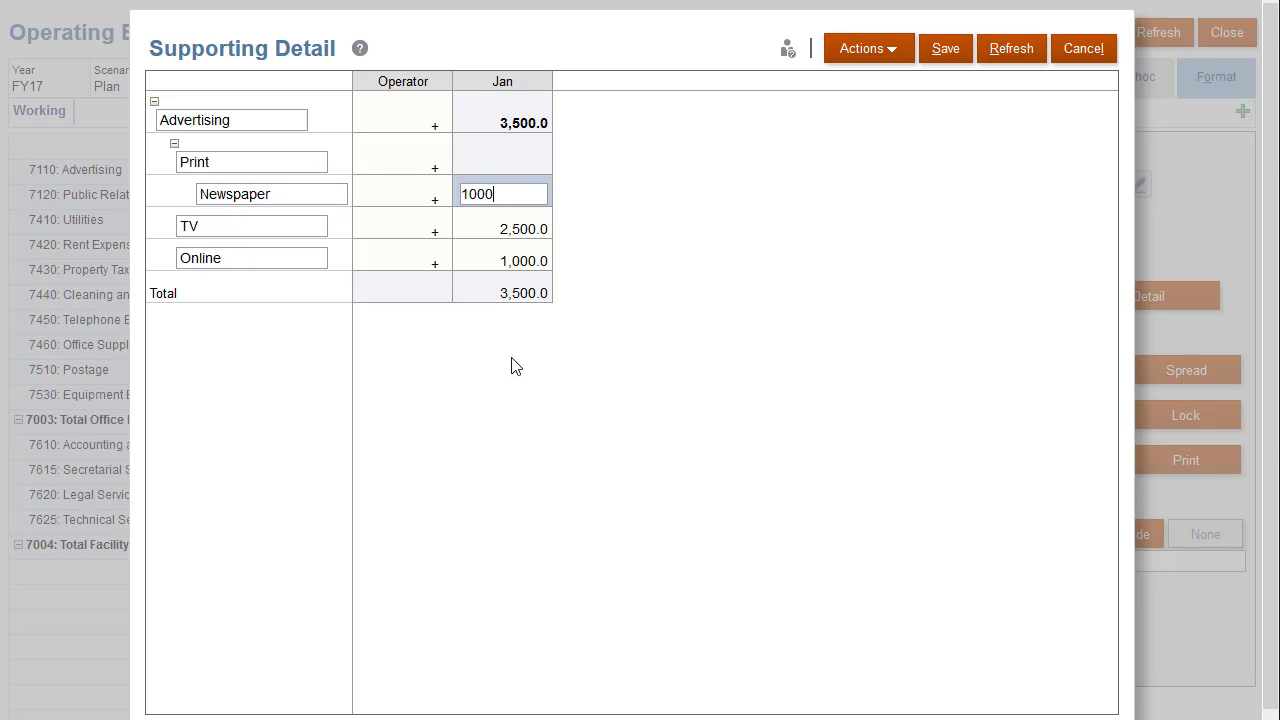
Add a sibling item Magazine after Newspaper with a January value of 500 and save the supporting detail.
click(889, 55)
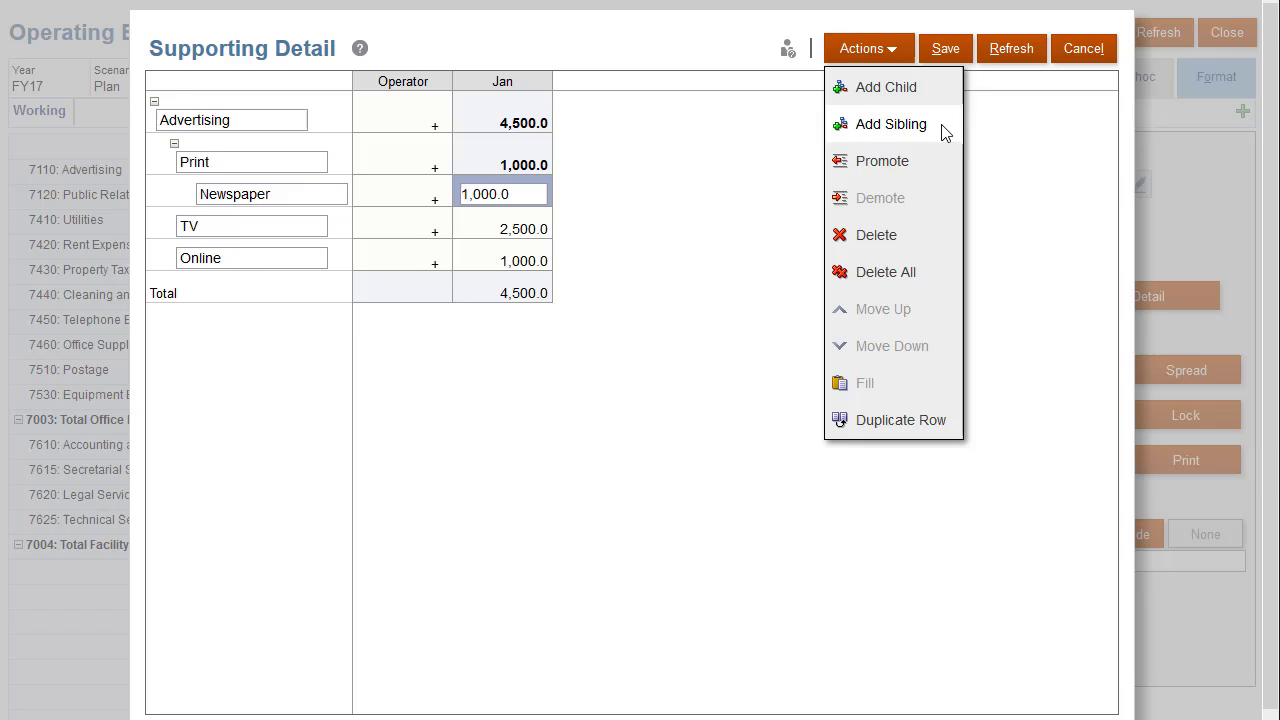
click(941, 133)
double_click(229, 225)
text(Mag)
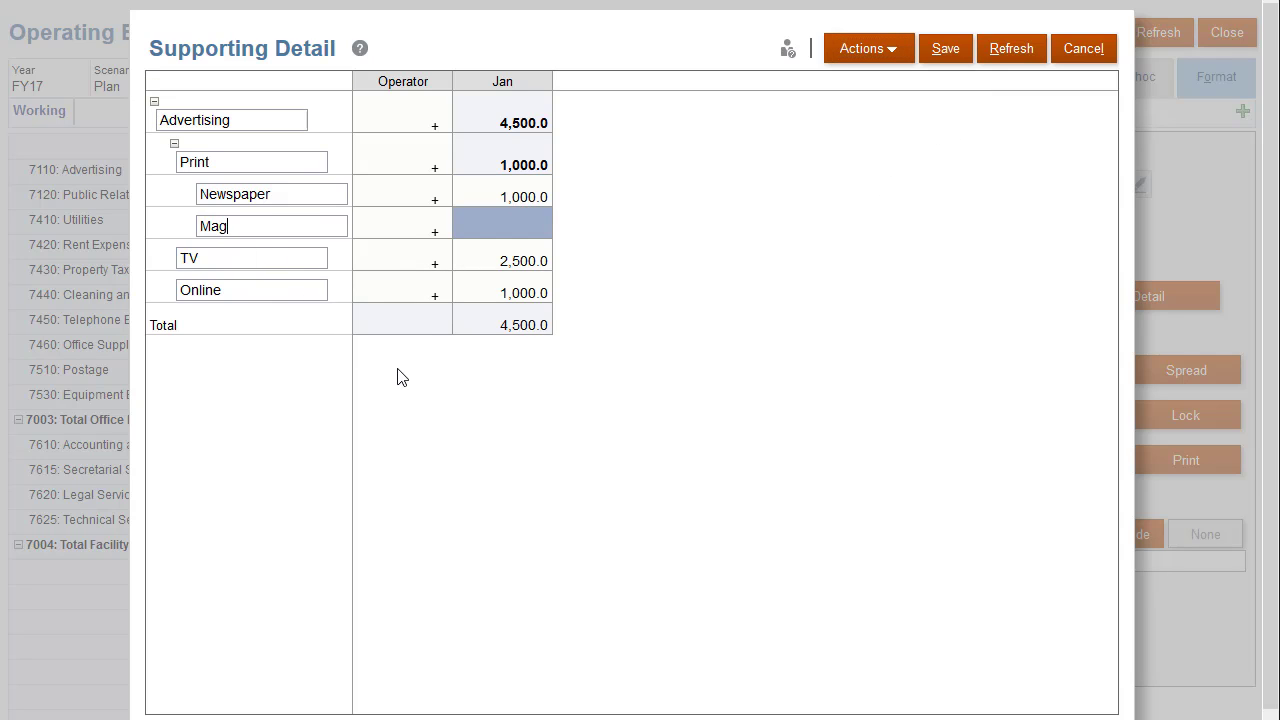
text(azine)
click(502, 228)
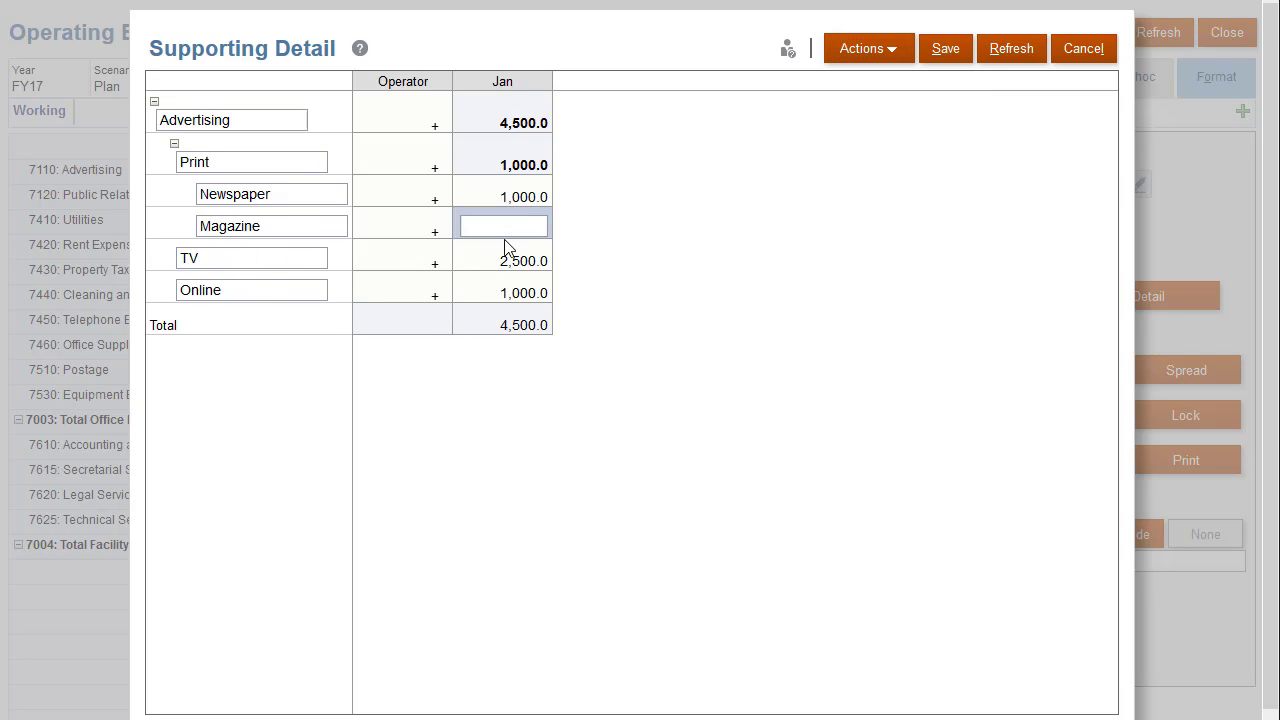
text(5,)
text(00)
click(946, 49)
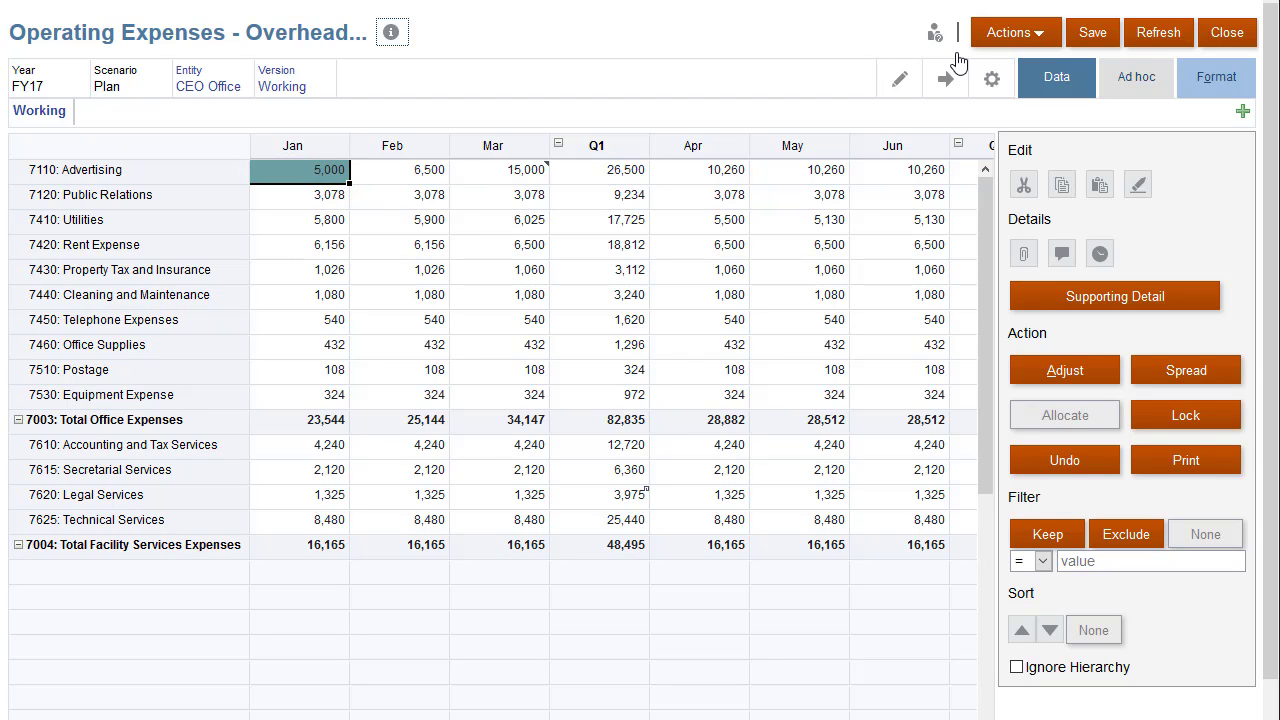
Post the comment "Rent increase starts in March" on the March Rent Expense cell and close the comments.
click(518, 254)
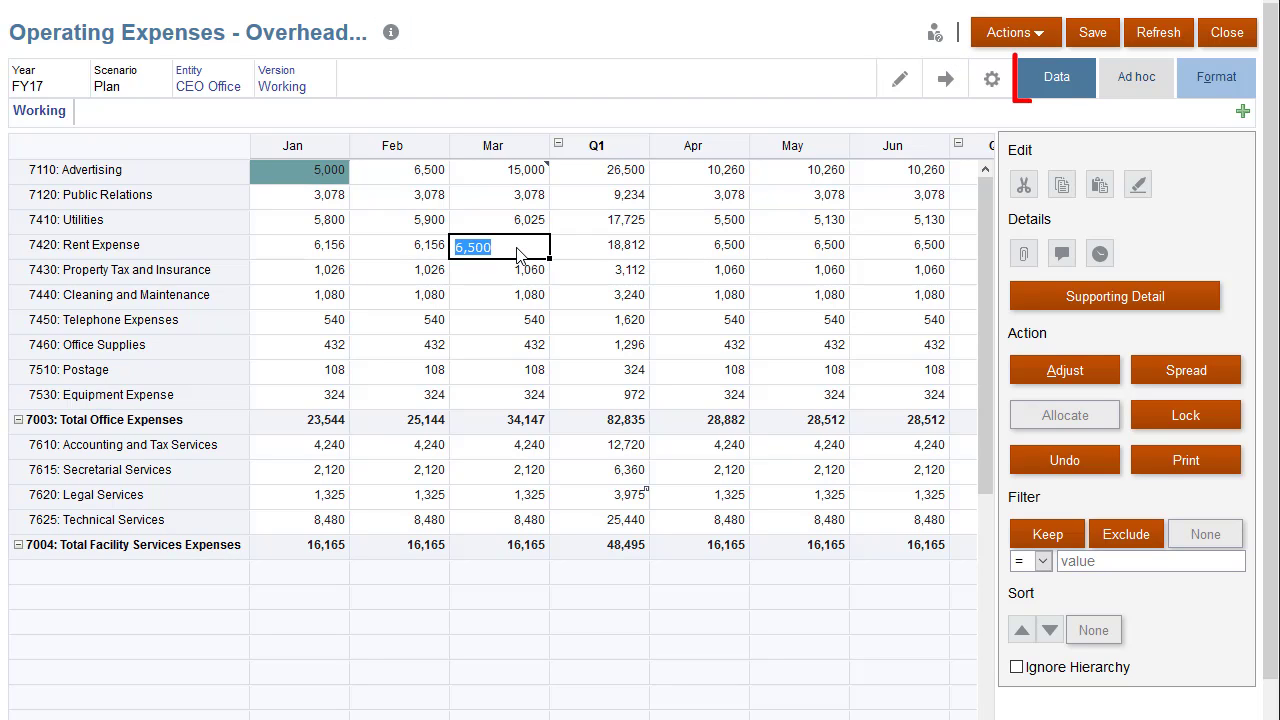
click(1062, 256)
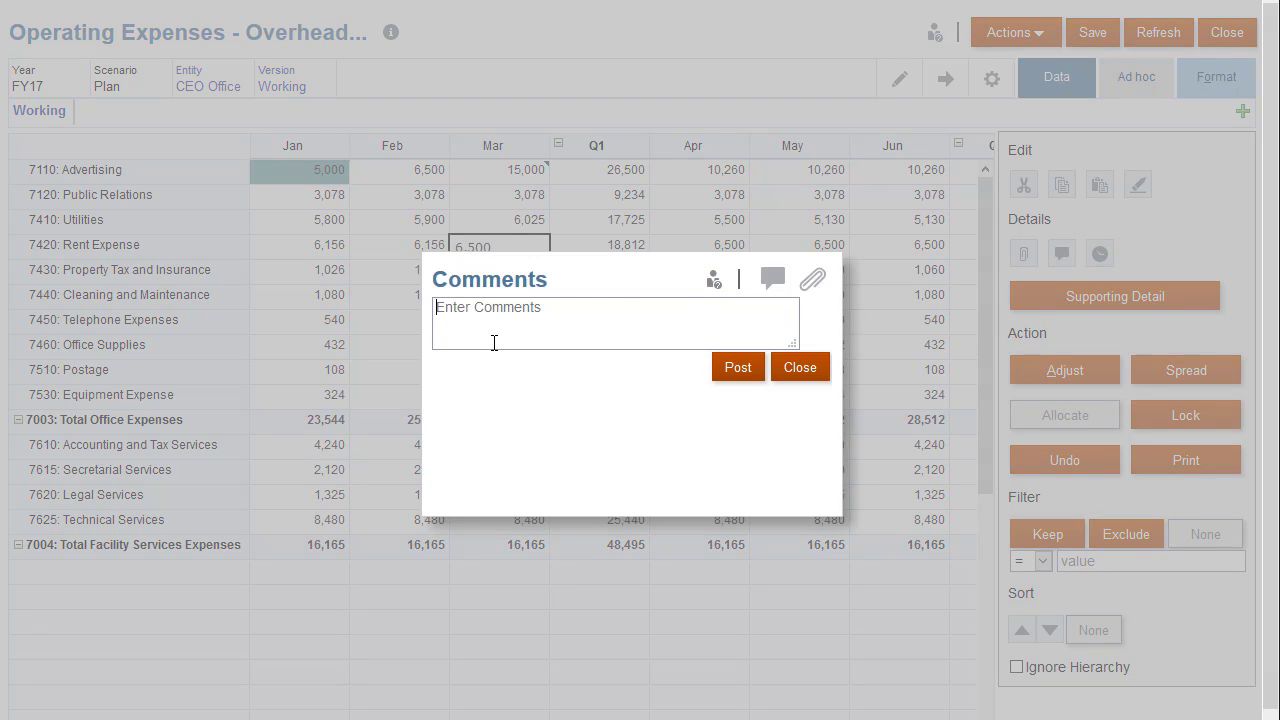
text(Rent increase starts in March)
click(737, 371)
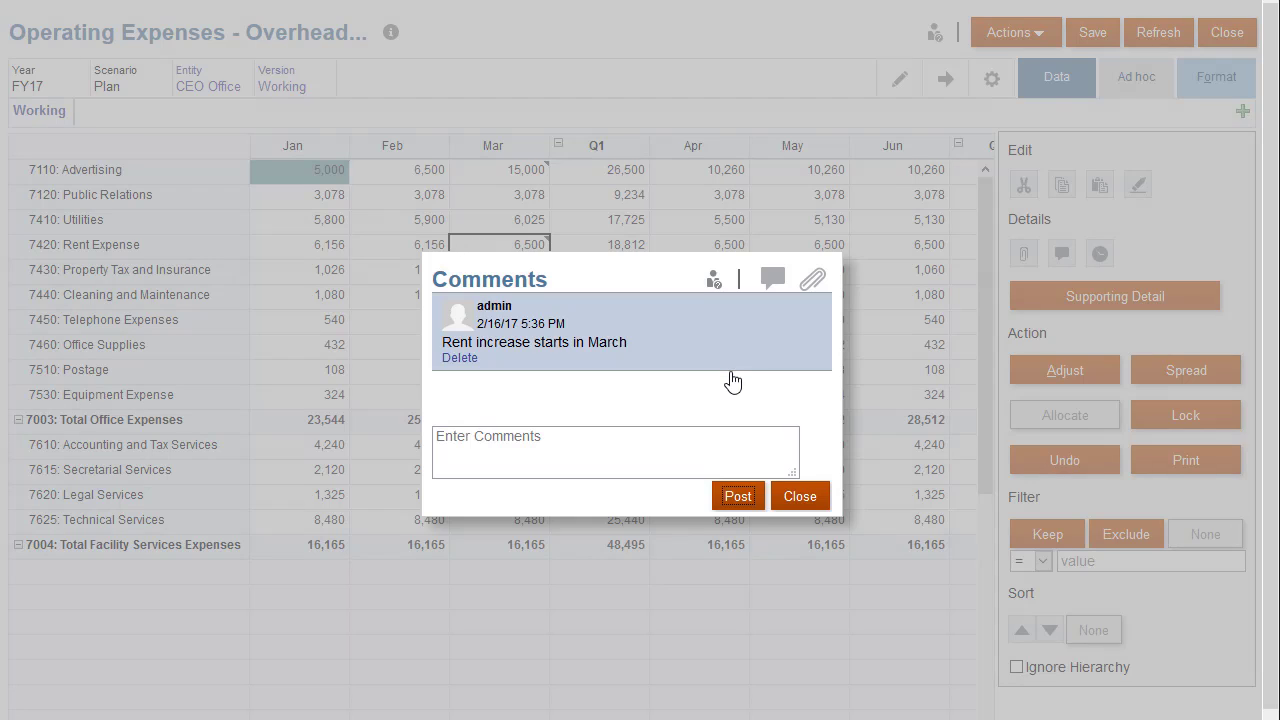
click(803, 505)
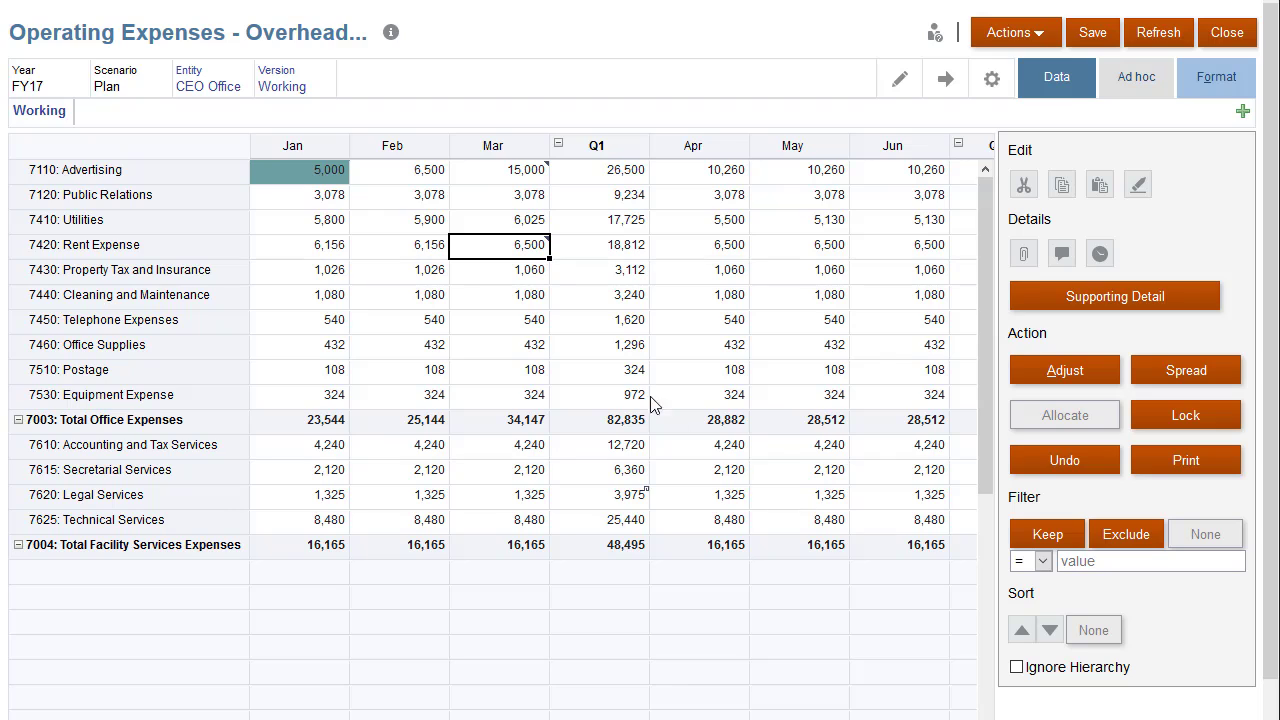
Review the existing comment on the March Advertising cell and close the comments.
click(500, 176)
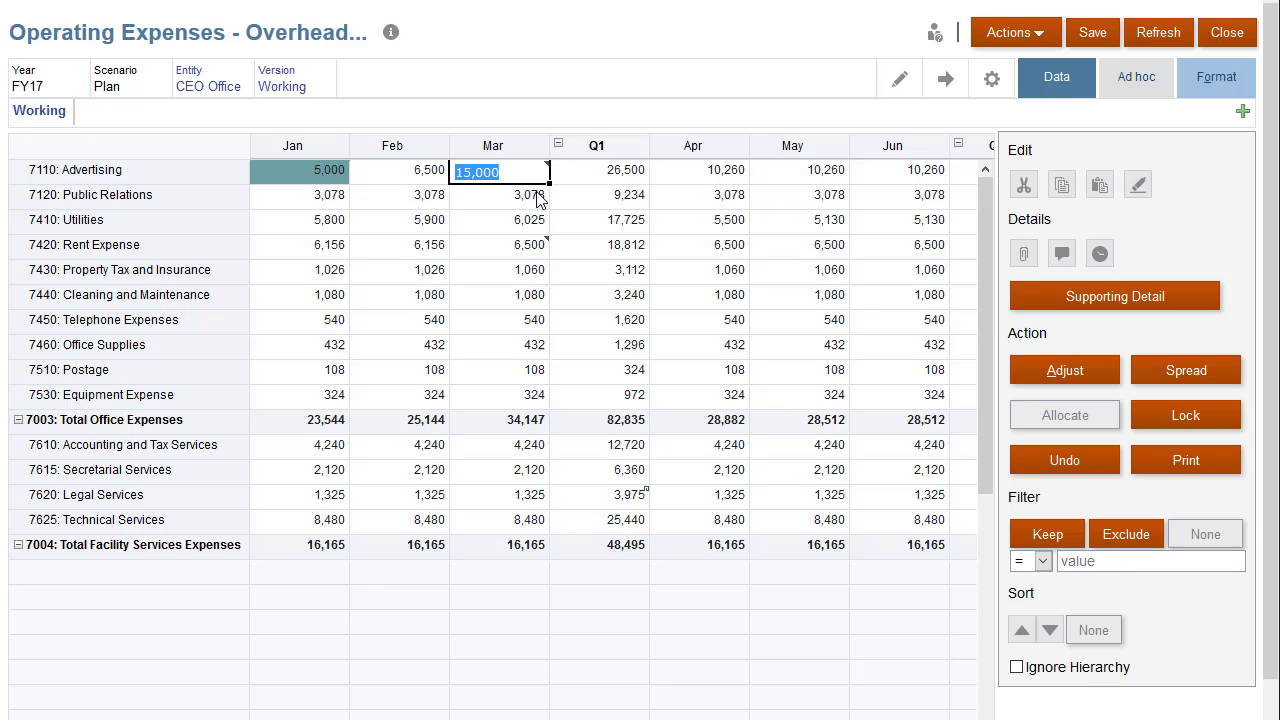
click(1062, 258)
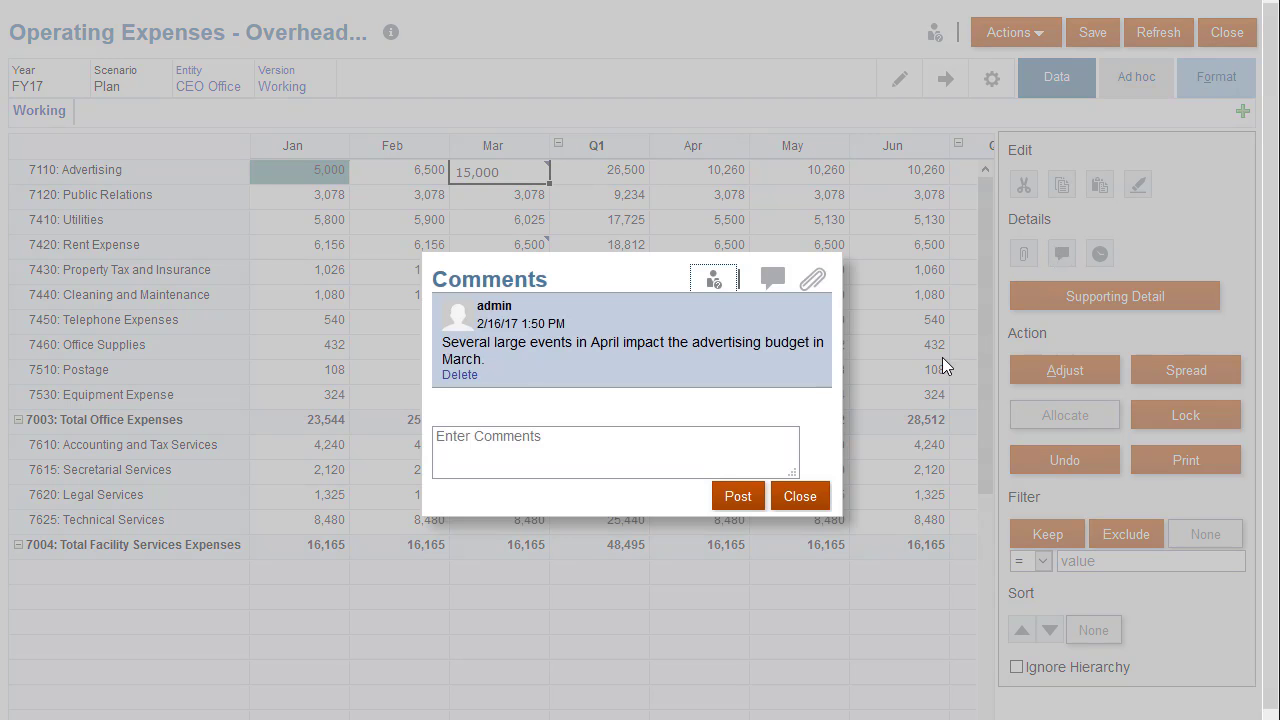
click(812, 500)
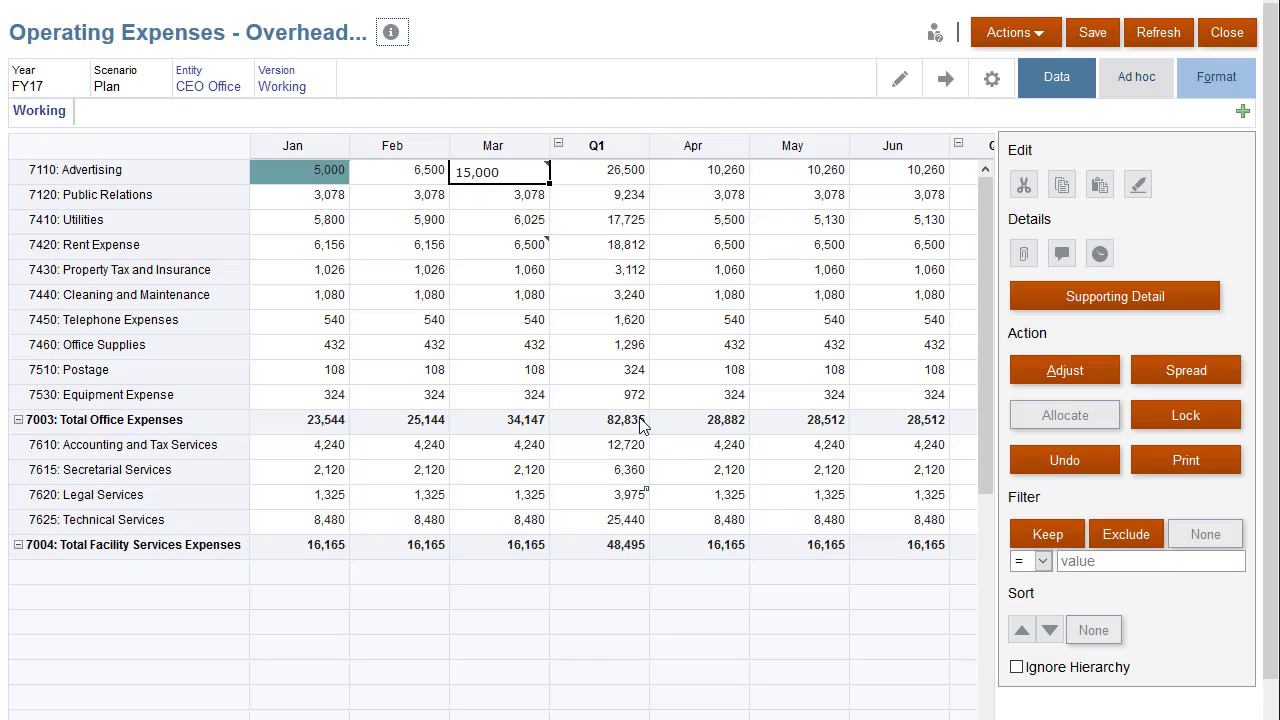
Attach the file public_relations.xlsx to the February Public Relations cell and close the attachments.
click(410, 200)
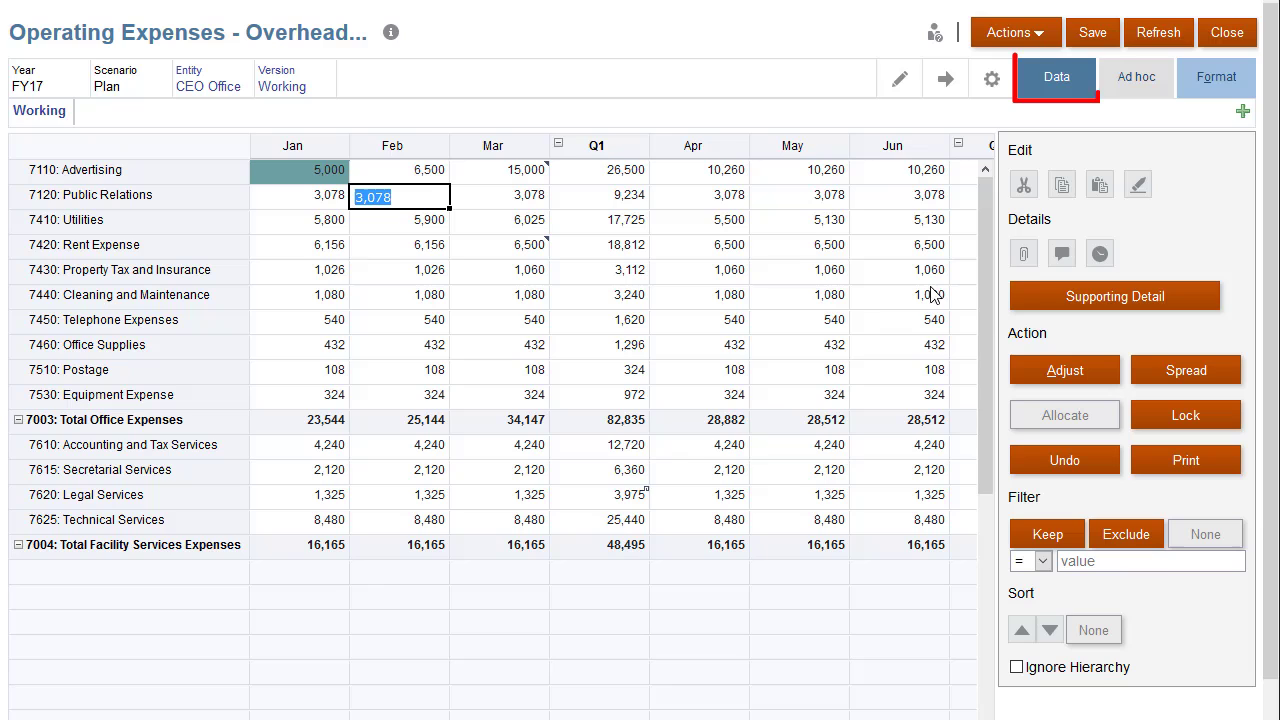
click(1022, 262)
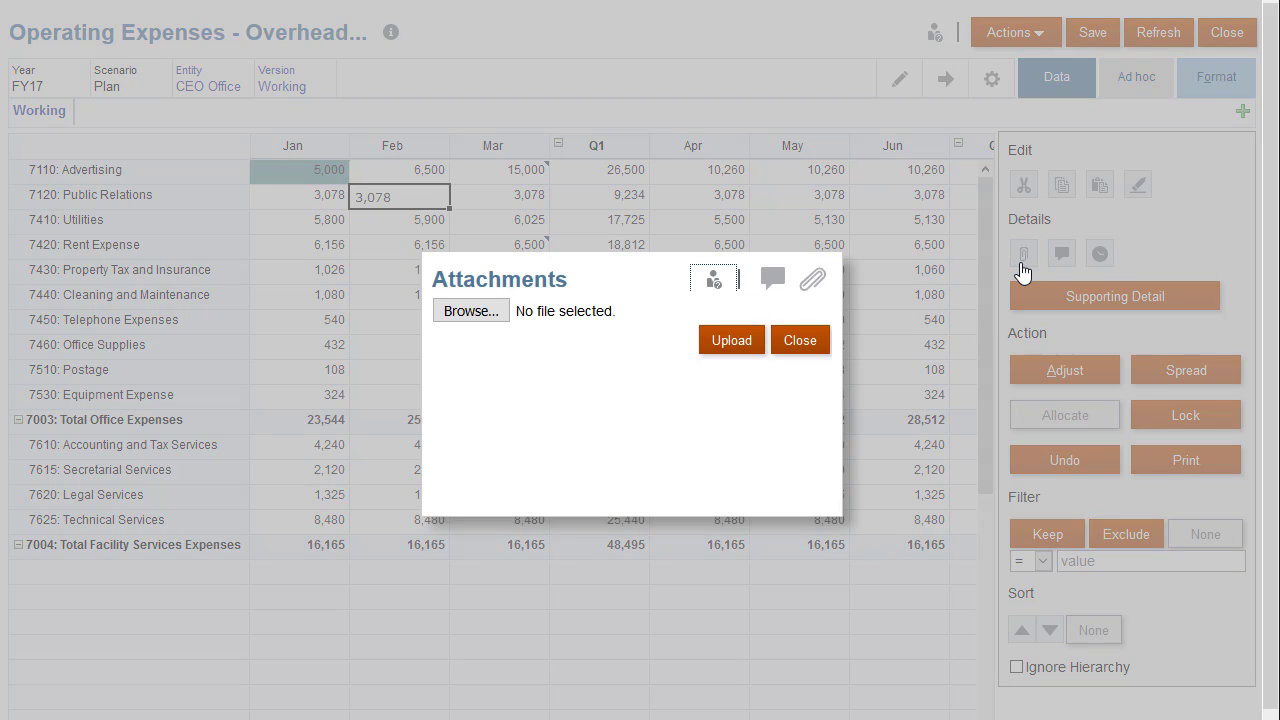
click(486, 320)
click(363, 246)
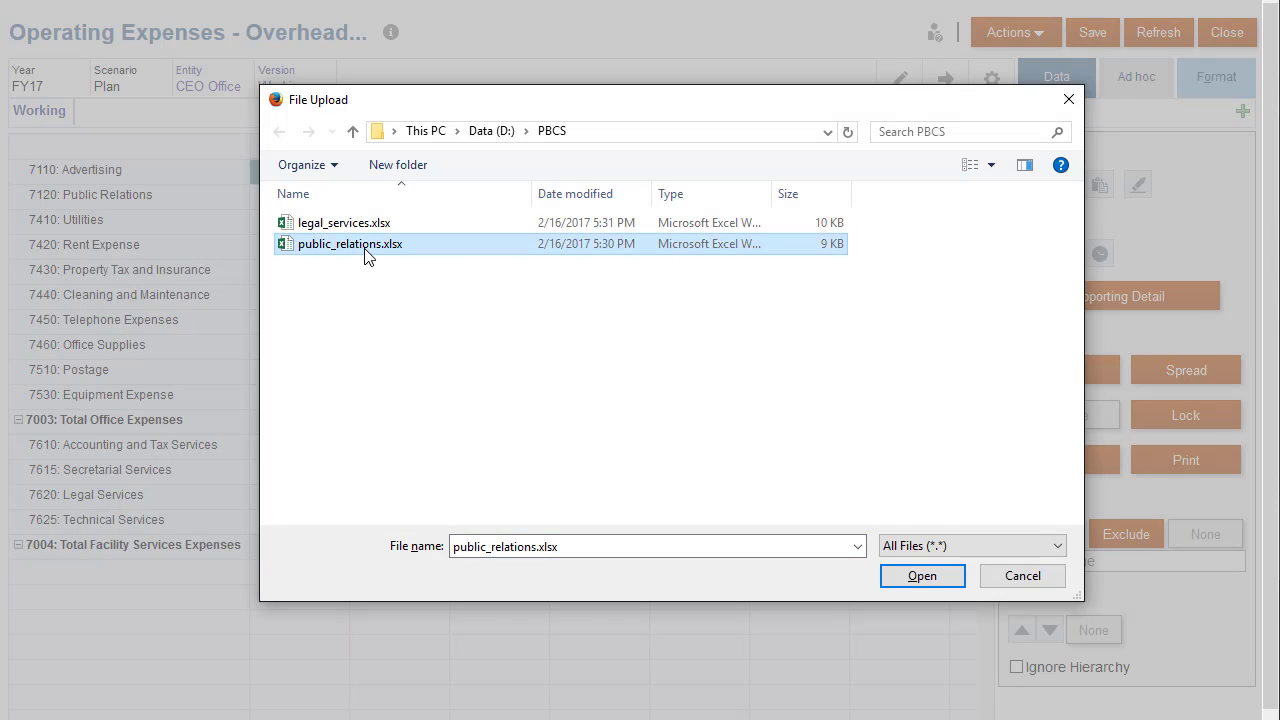
click(922, 575)
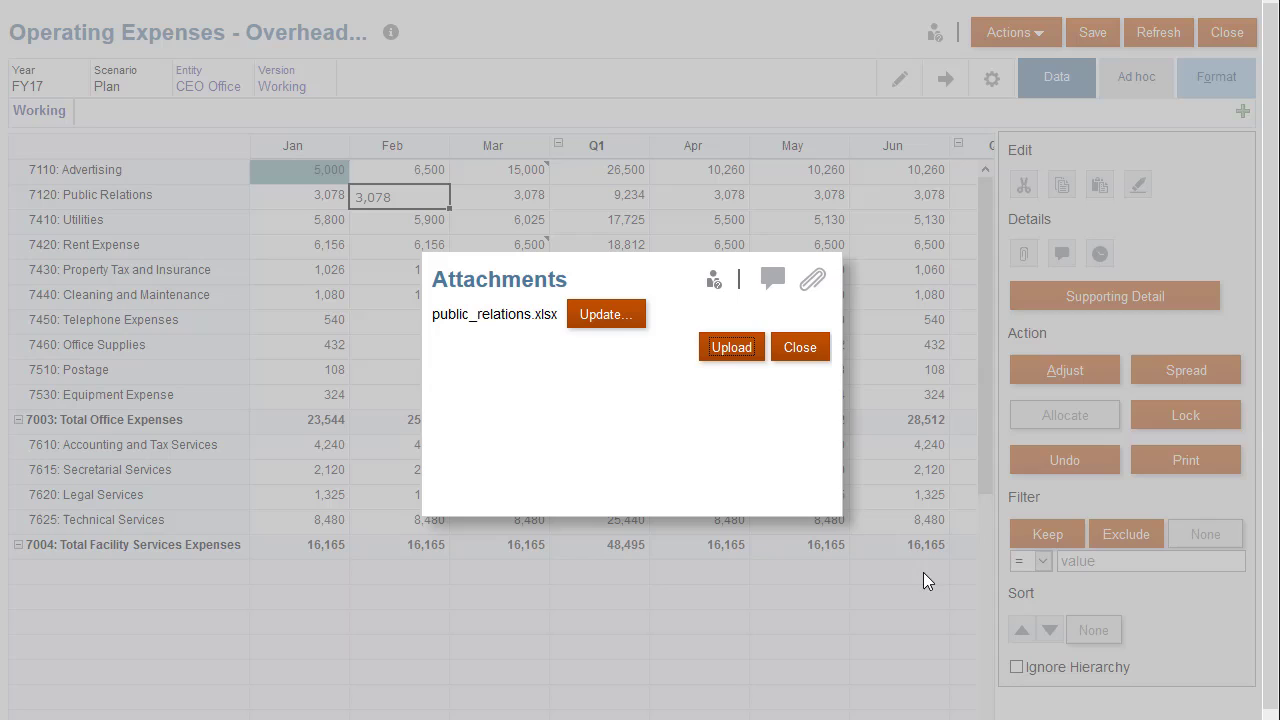
click(731, 354)
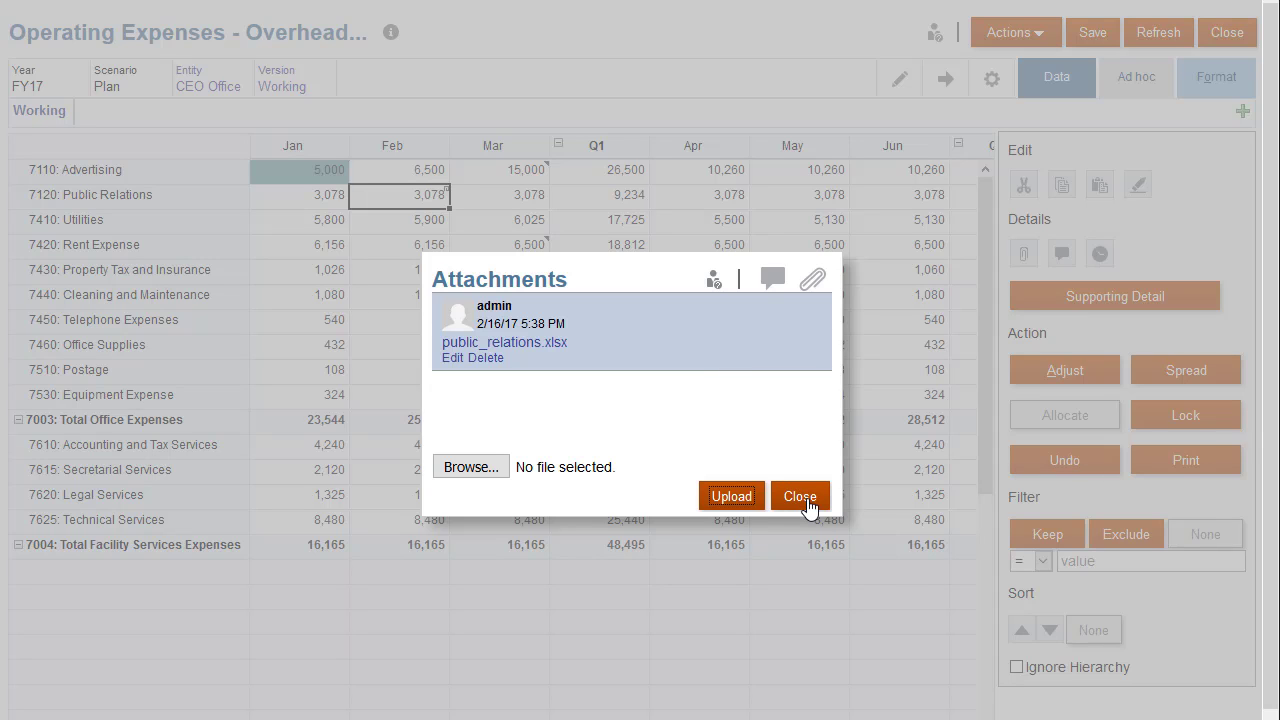
click(800, 497)
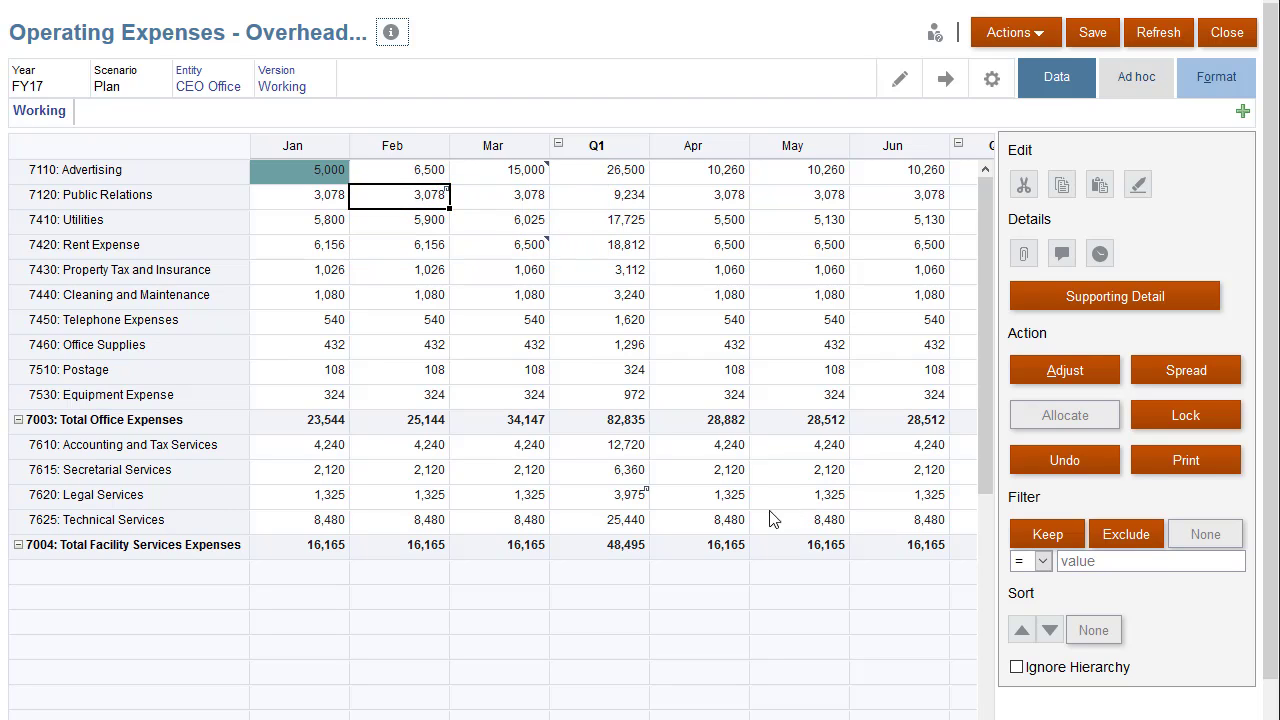
Open the legal_services.xlsx attachment on the Q1 Legal Services cell.
click(603, 500)
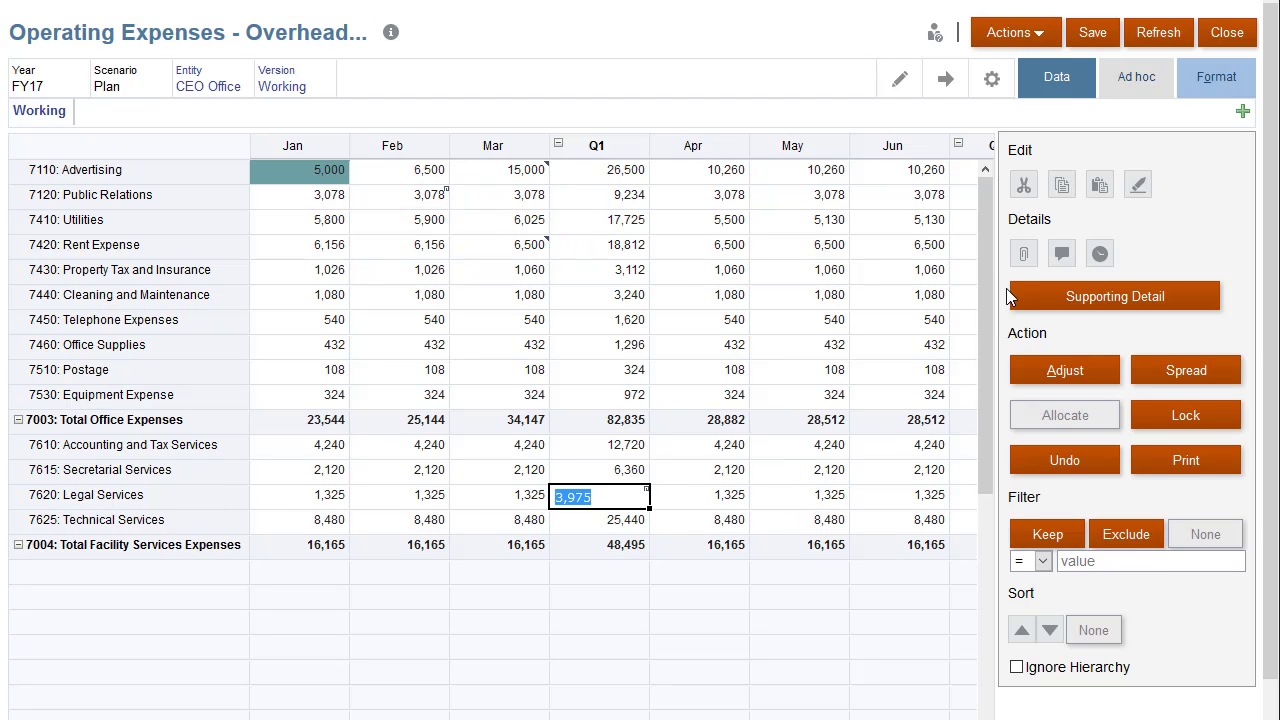
click(1023, 255)
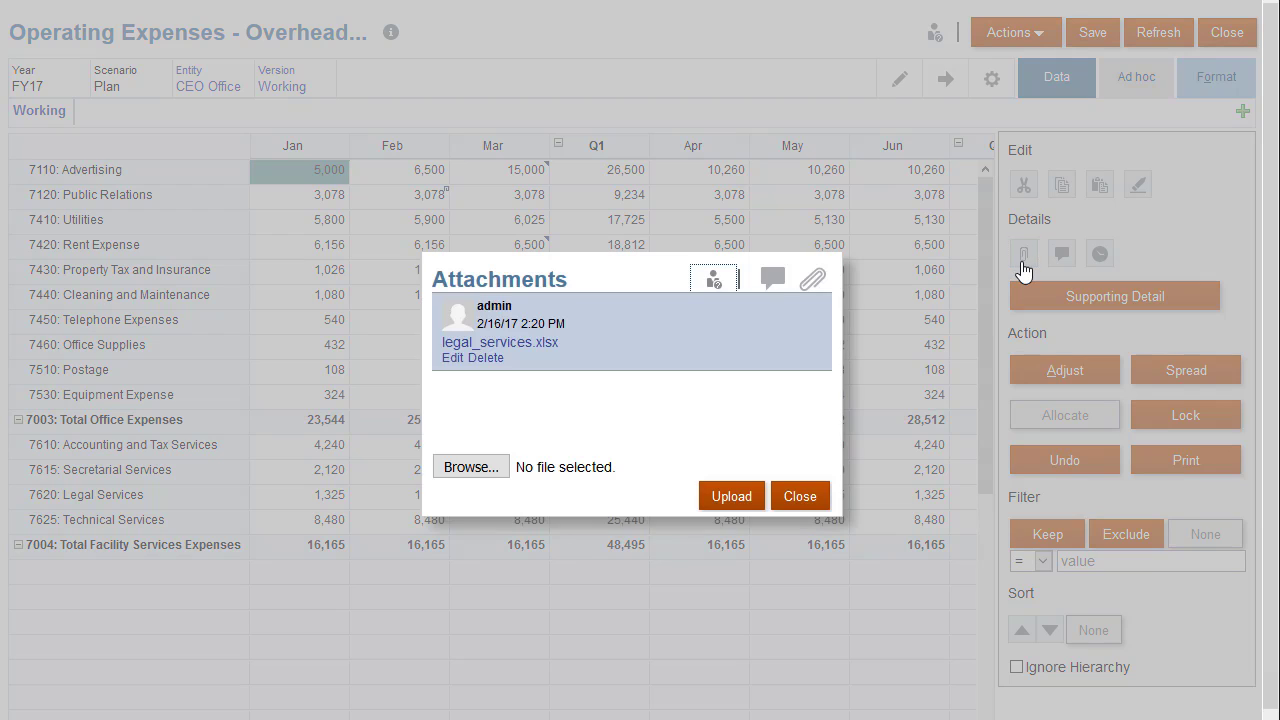
click(528, 350)
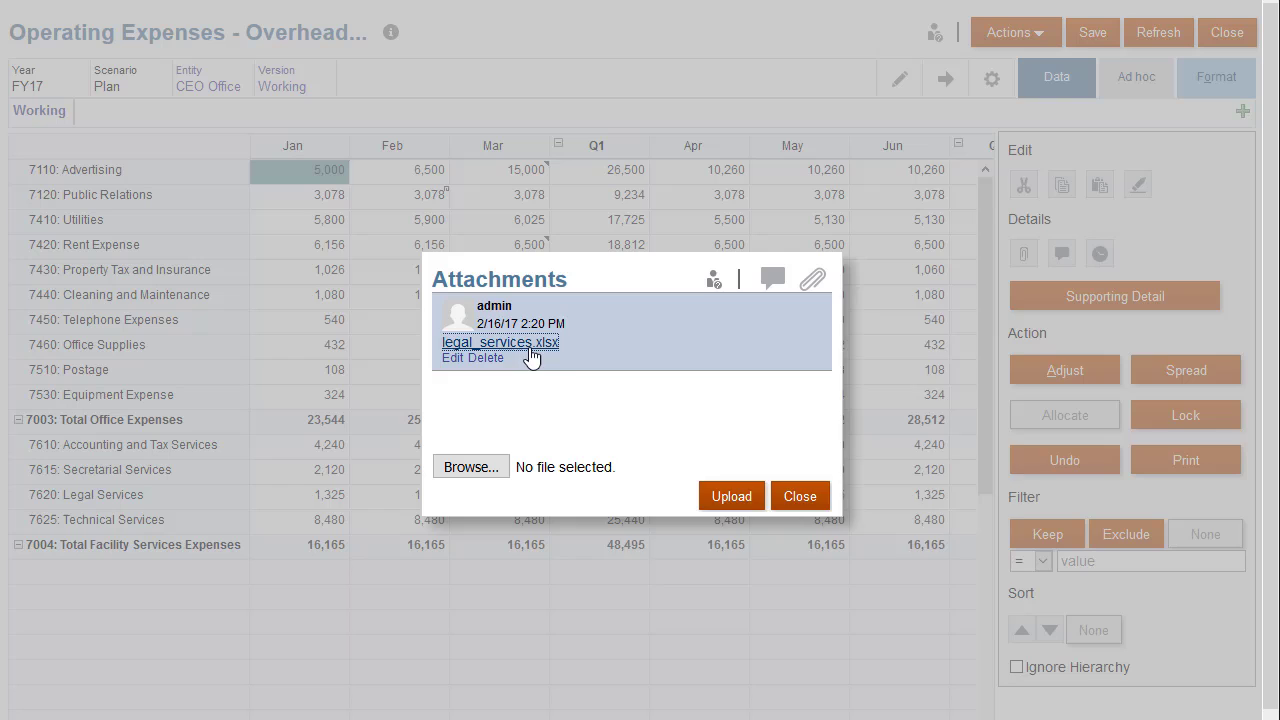
click(887, 599)
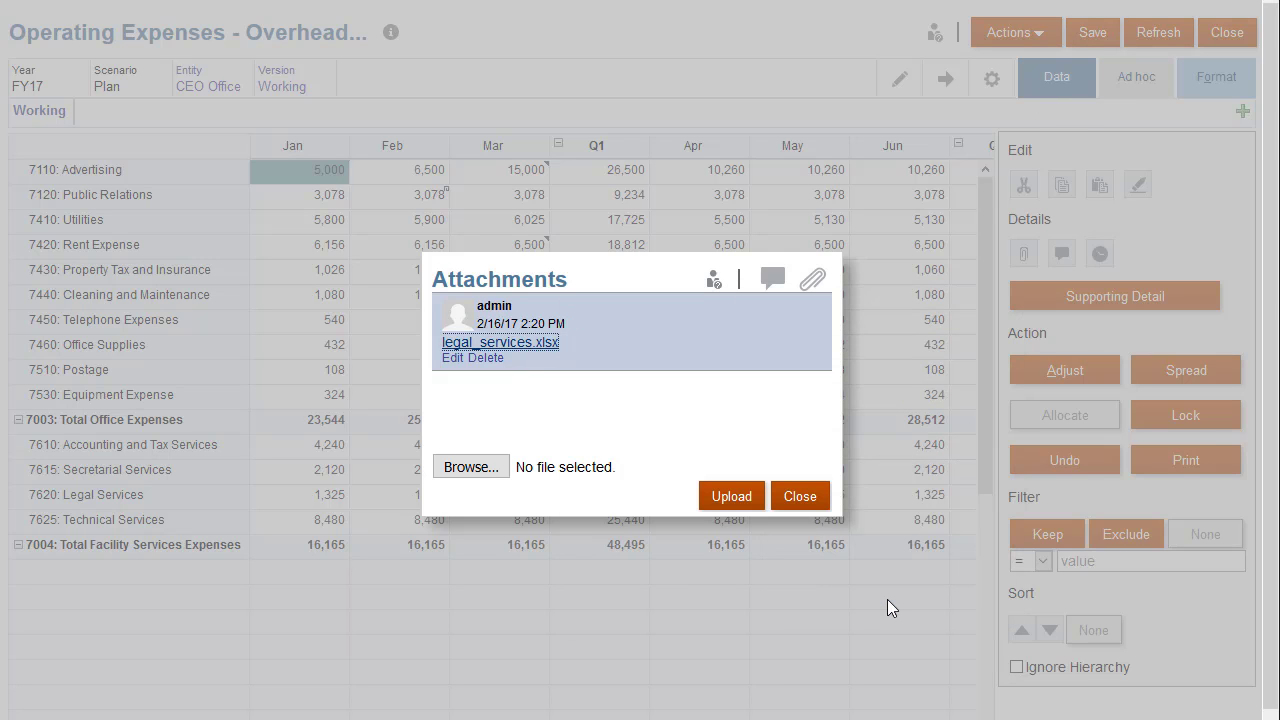